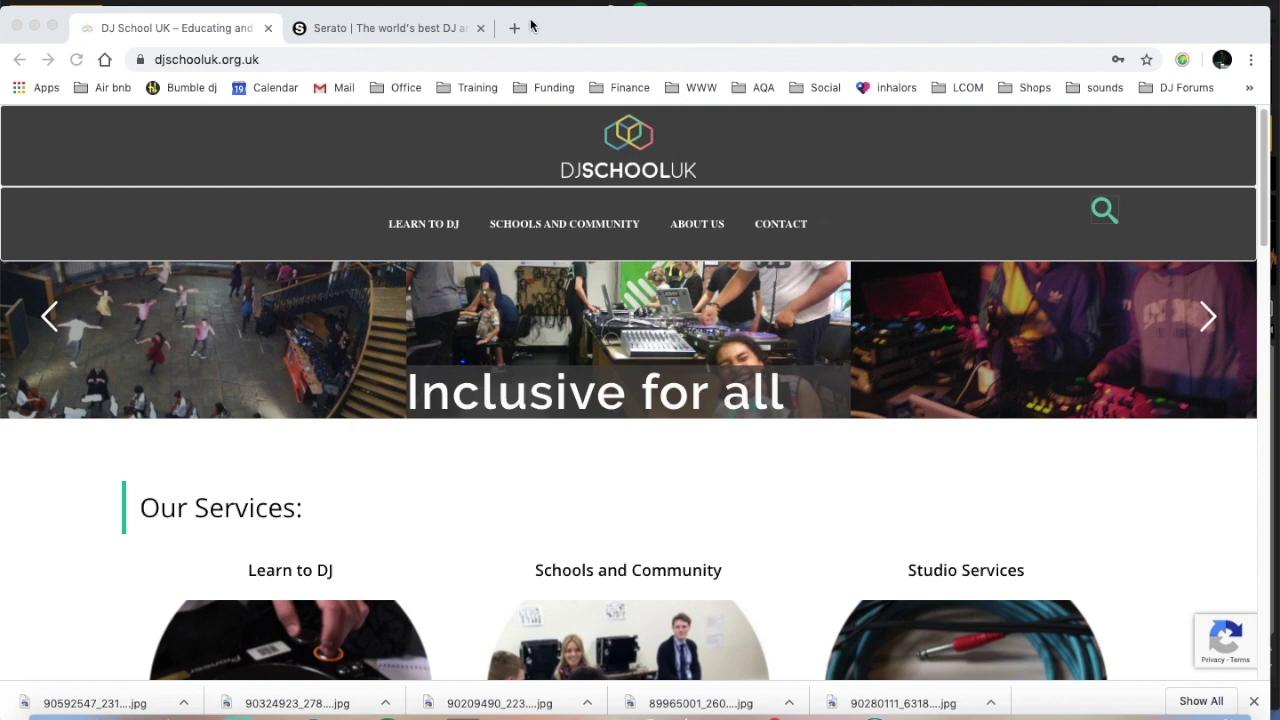
Step: Browse the Products and account menus on serato.com, then return to Serato DJ Lite's loaded decks
left_click(430, 33)
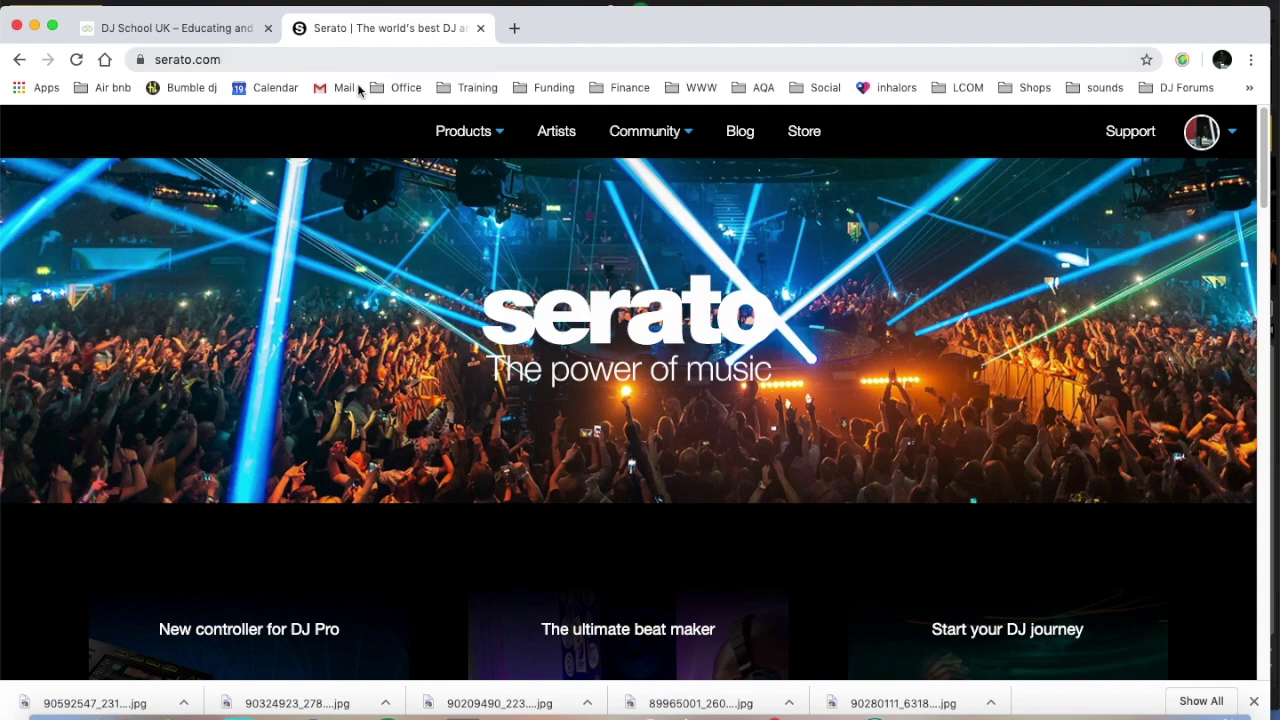
mouse_move(481, 135)
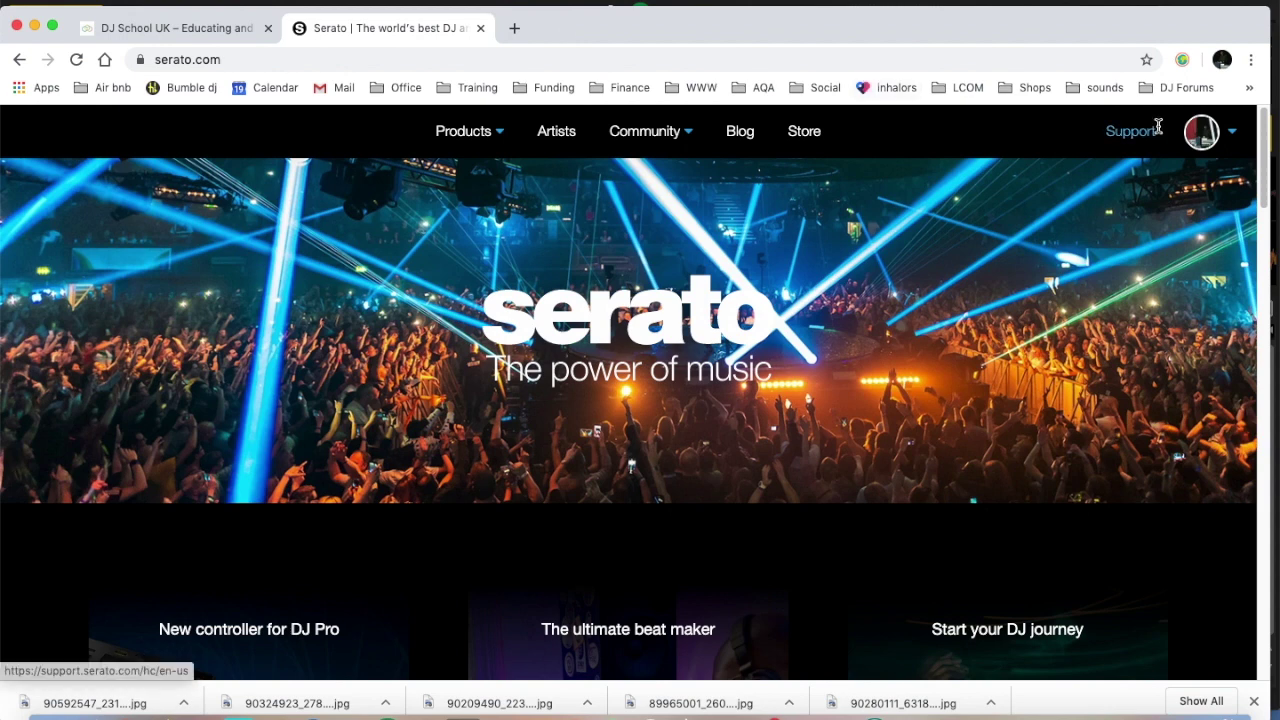
mouse_move(1200, 135)
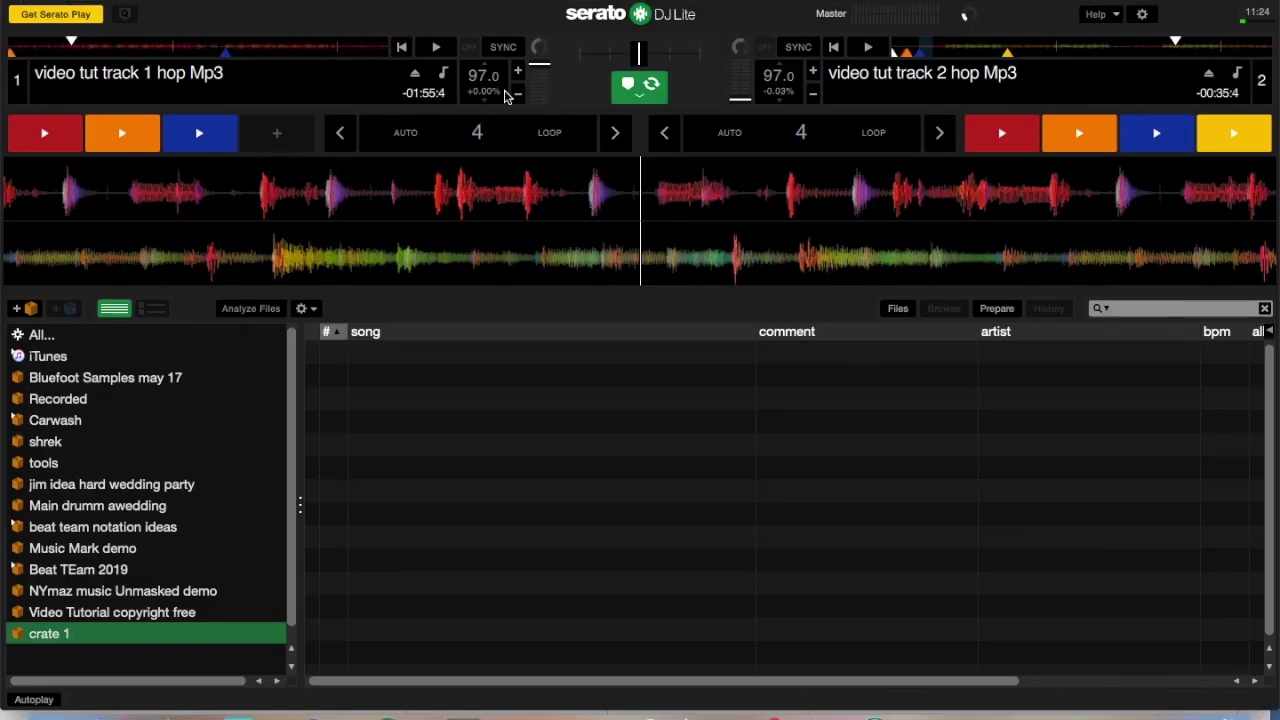
Step: Eject the loaded tracks from deck 1 and deck 2
left_click(415, 77)
left_click(1209, 75)
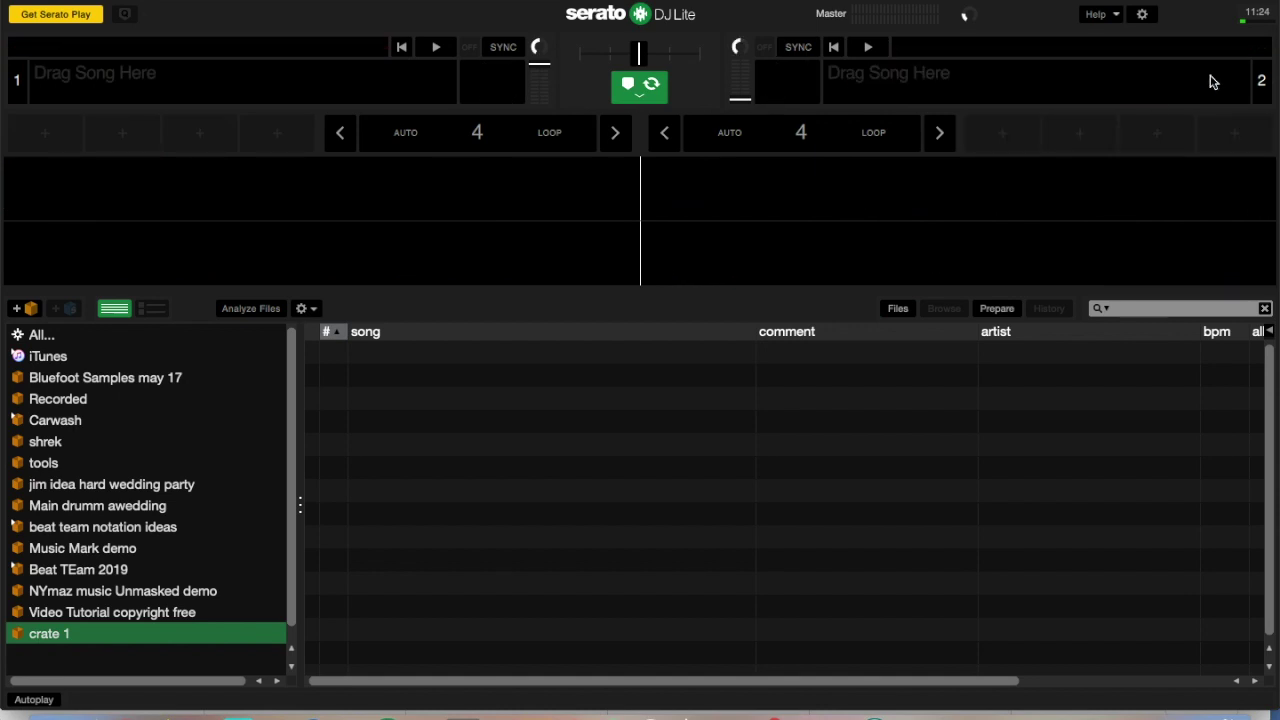
scroll(122, 444, "down", 1)
Step: Add a new crate to the library and rename it 'name'
left_click(20, 310)
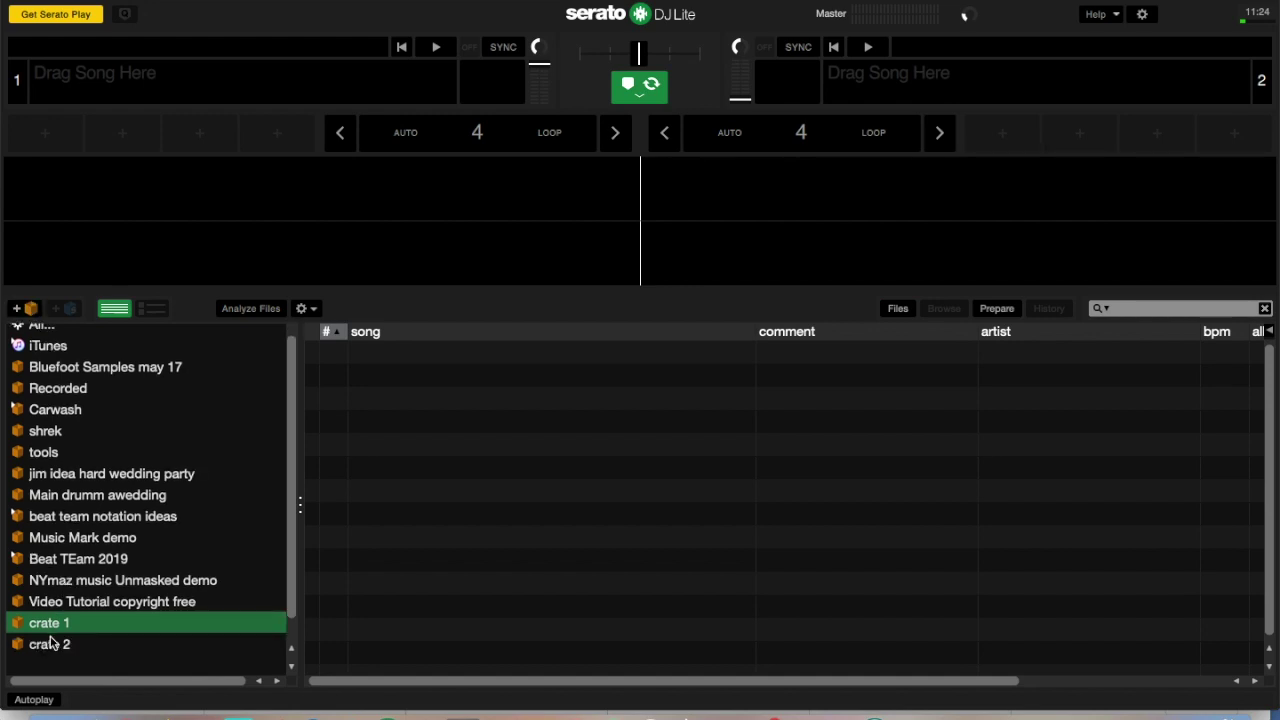
double_click(53, 646)
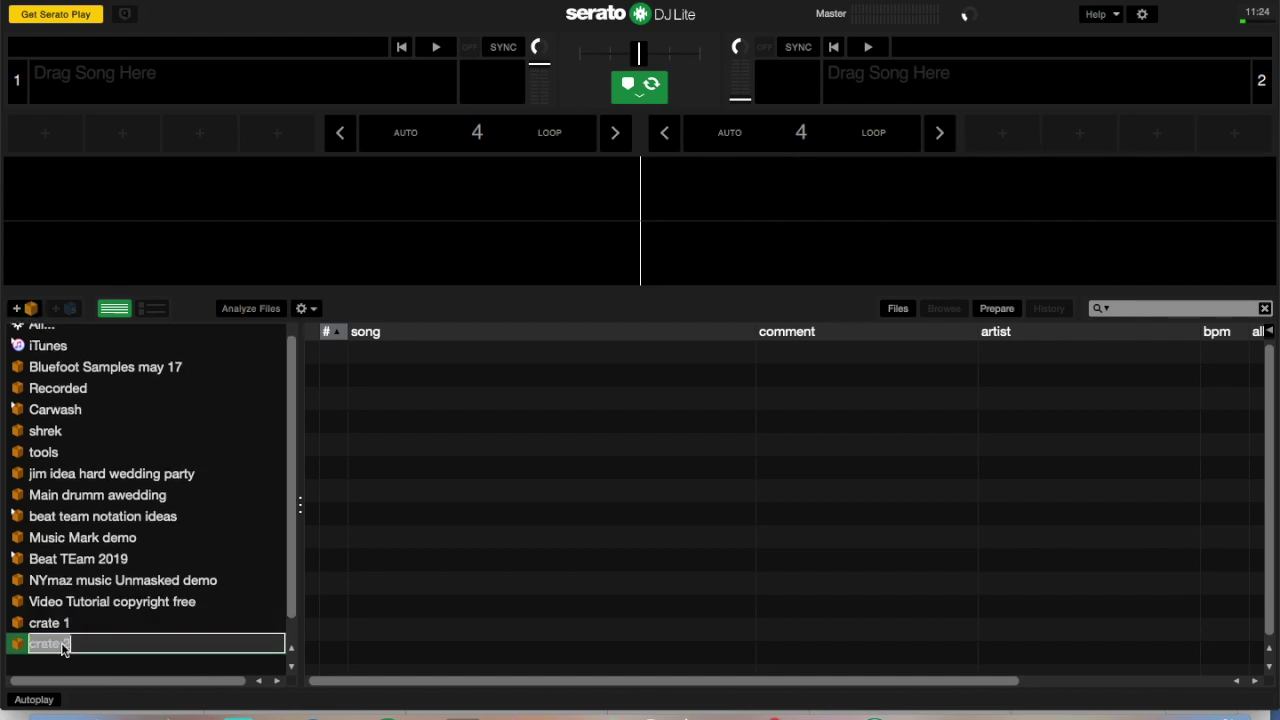
type("name")
key("Return")
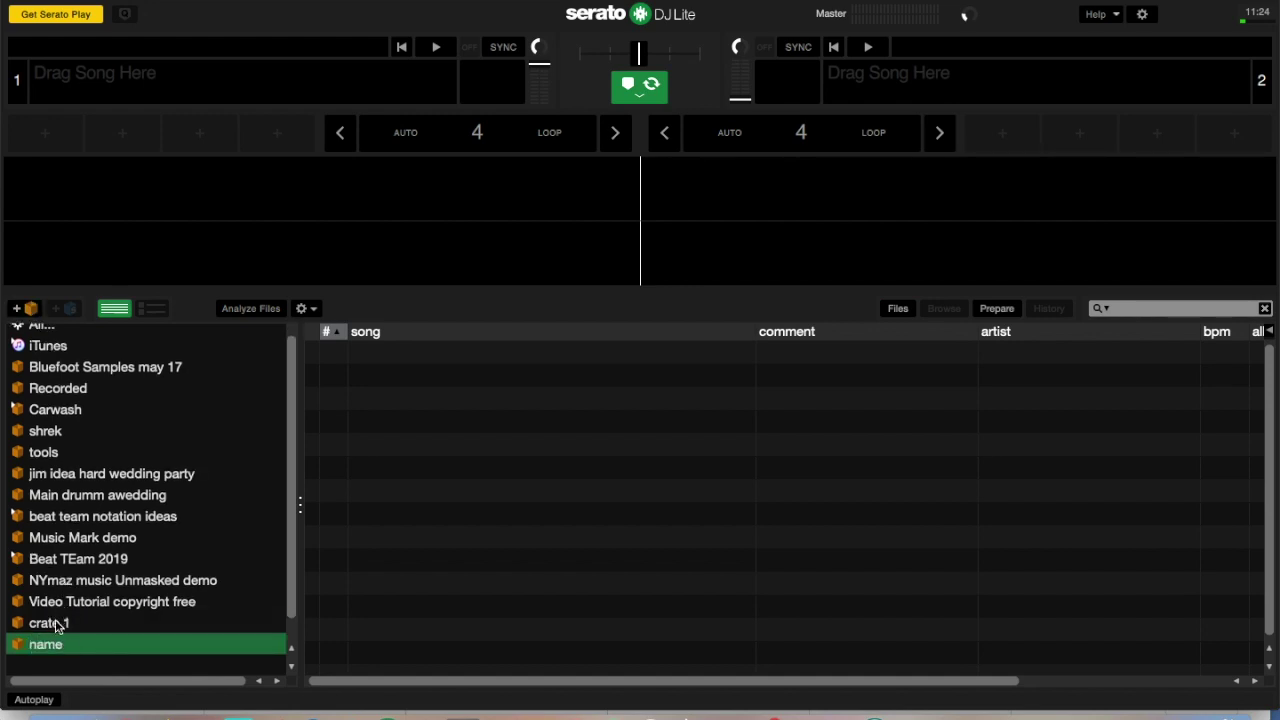
Step: Delete crate 1, then view the NYmaz music Unmasked demo and Beat TEam 2019 crates
left_click(66, 627)
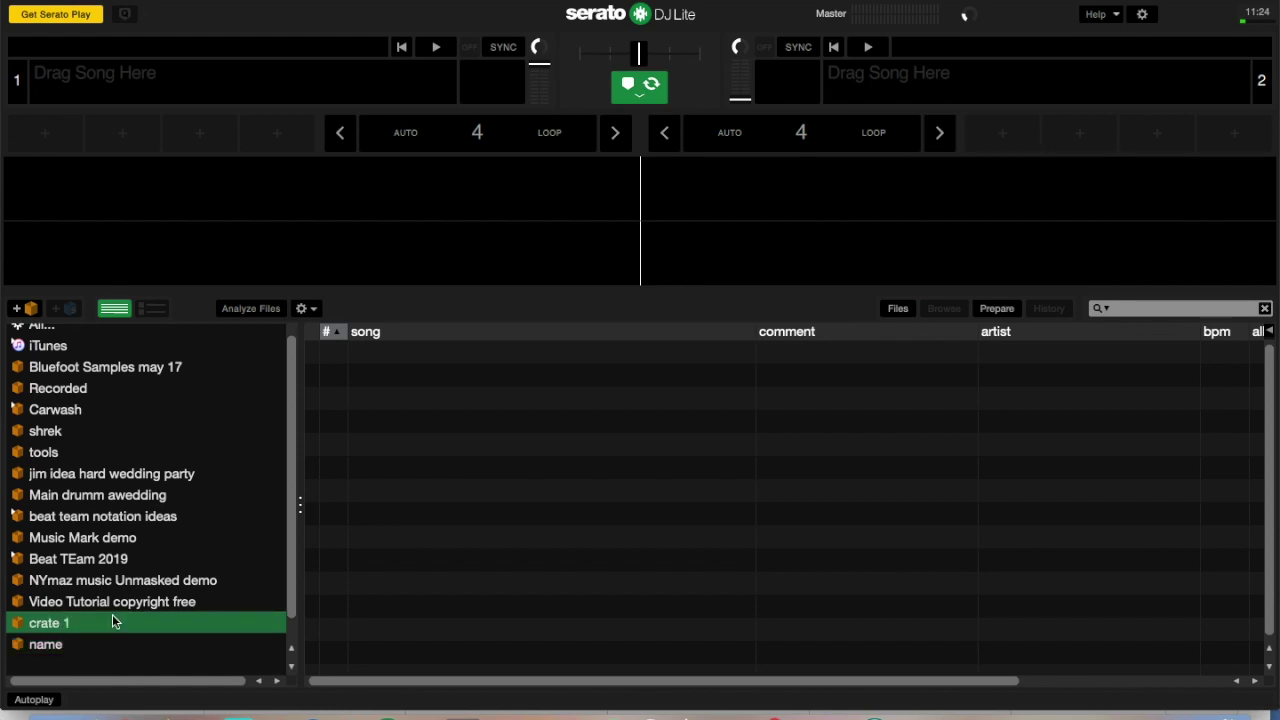
key("BackSpace")
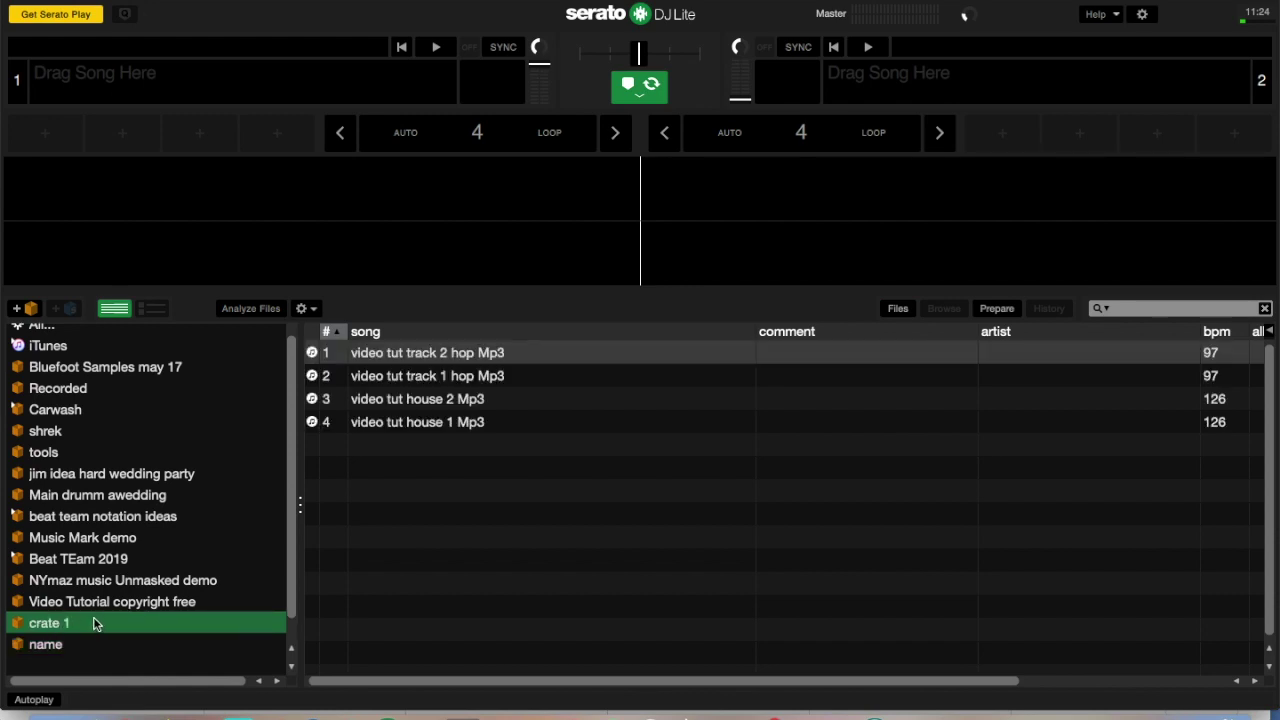
left_click(108, 585)
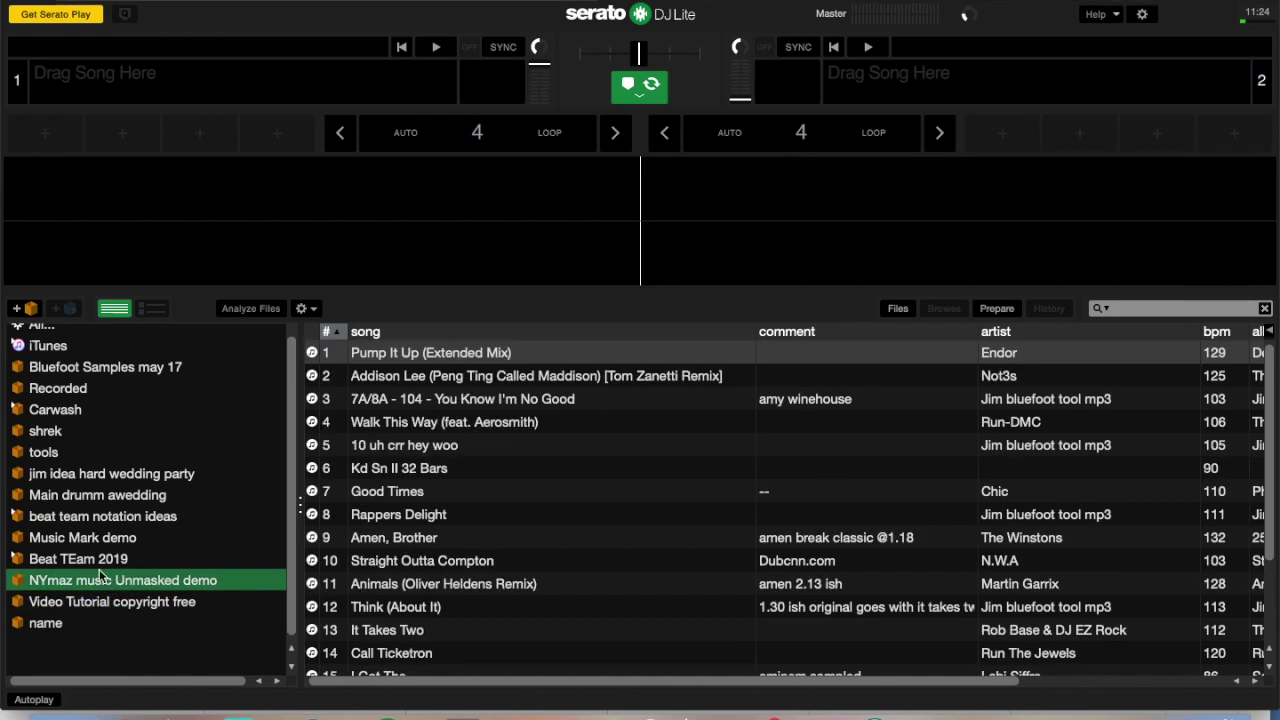
left_click(103, 558)
Step: Load video tut house 2 Mp3 (126 BPM) from Video Tutorial copyright free onto deck 1, then scrub it
left_click(106, 603)
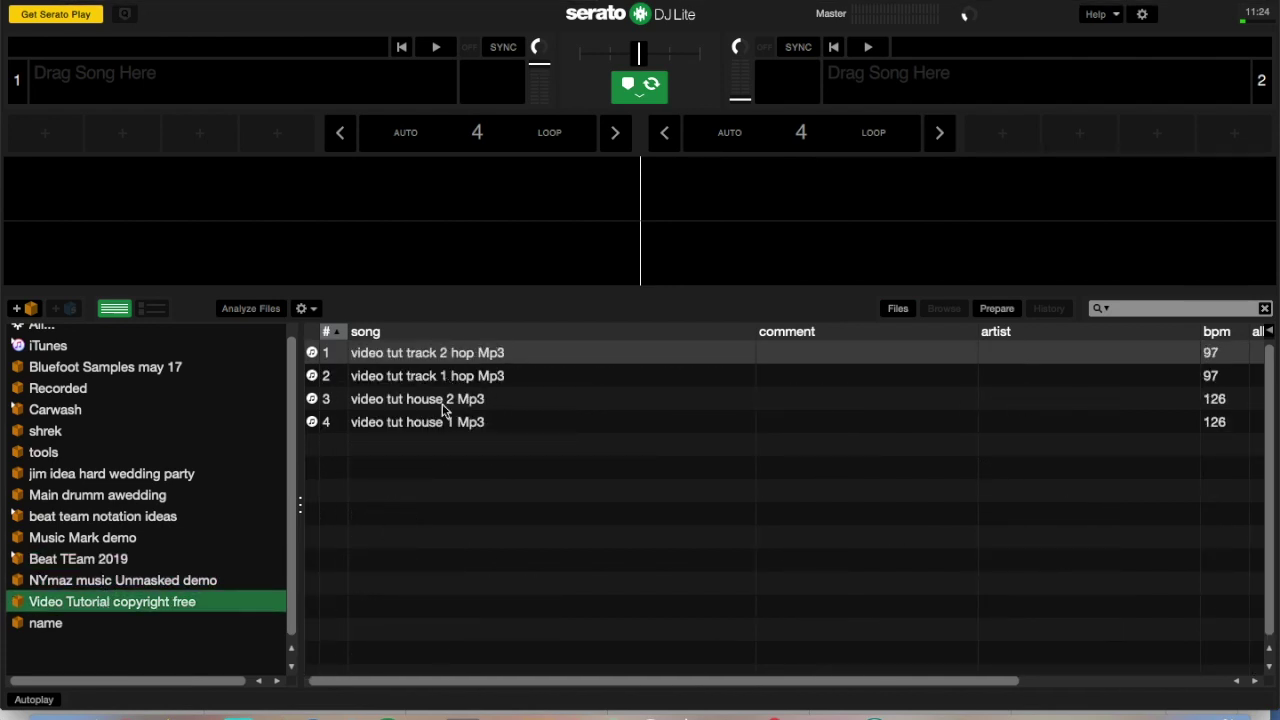
left_click_drag(445, 404, 318, 80)
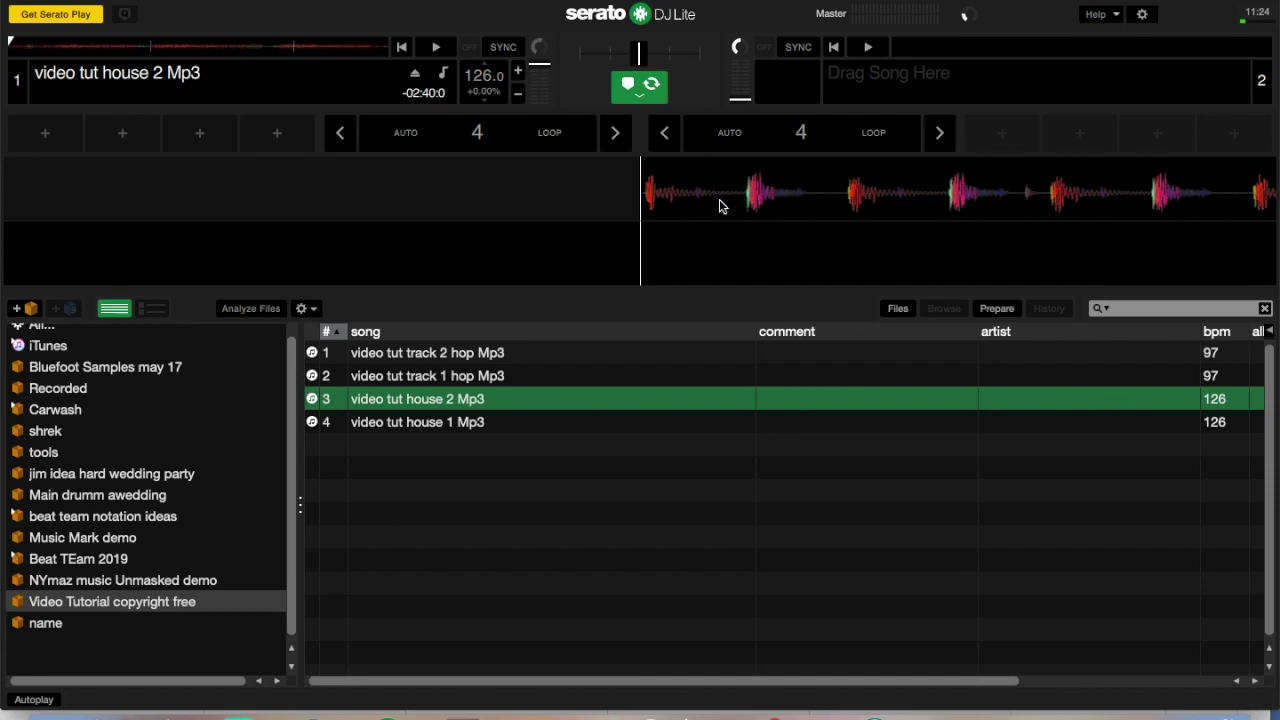
mouse_move(697, 203)
left_mouse_down()
mouse_move(737, 194)
mouse_move(663, 186)
mouse_move(697, 191)
left_mouse_up()
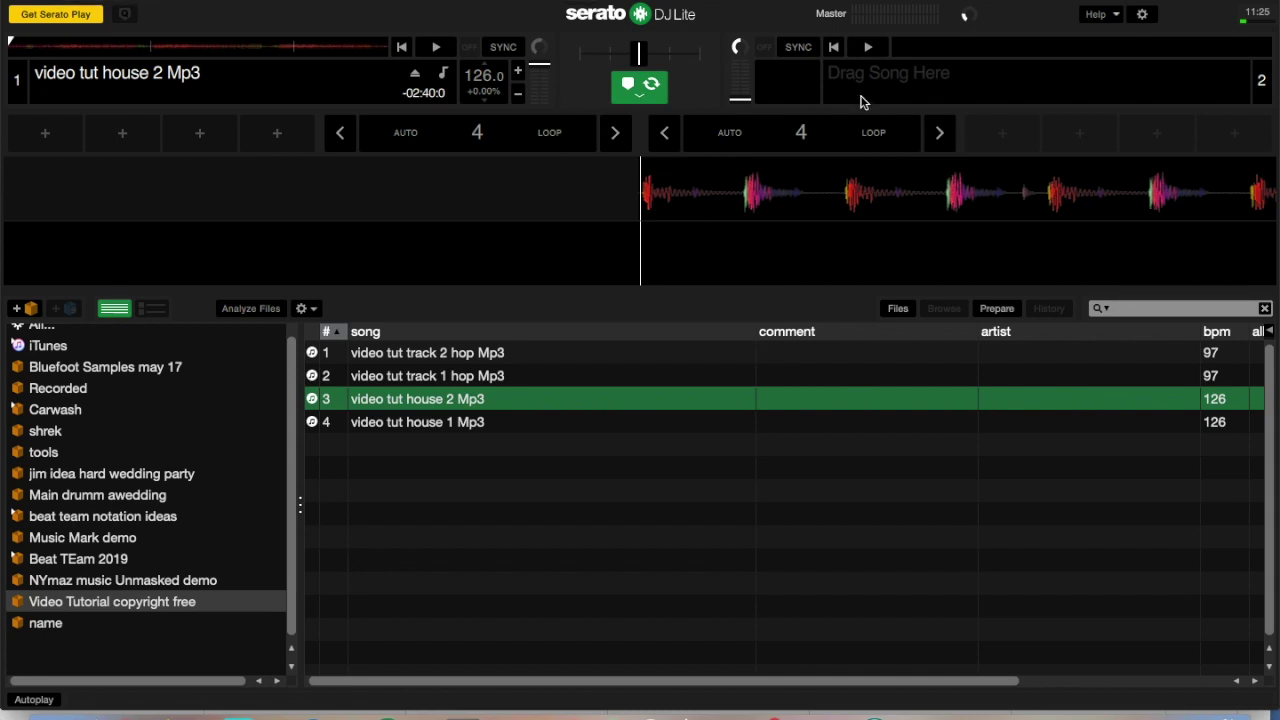
Step: Test deck 1, faders and crossfader, set deck 1 to 126.6 BPM, and load house 1 onto deck 2
key("space")
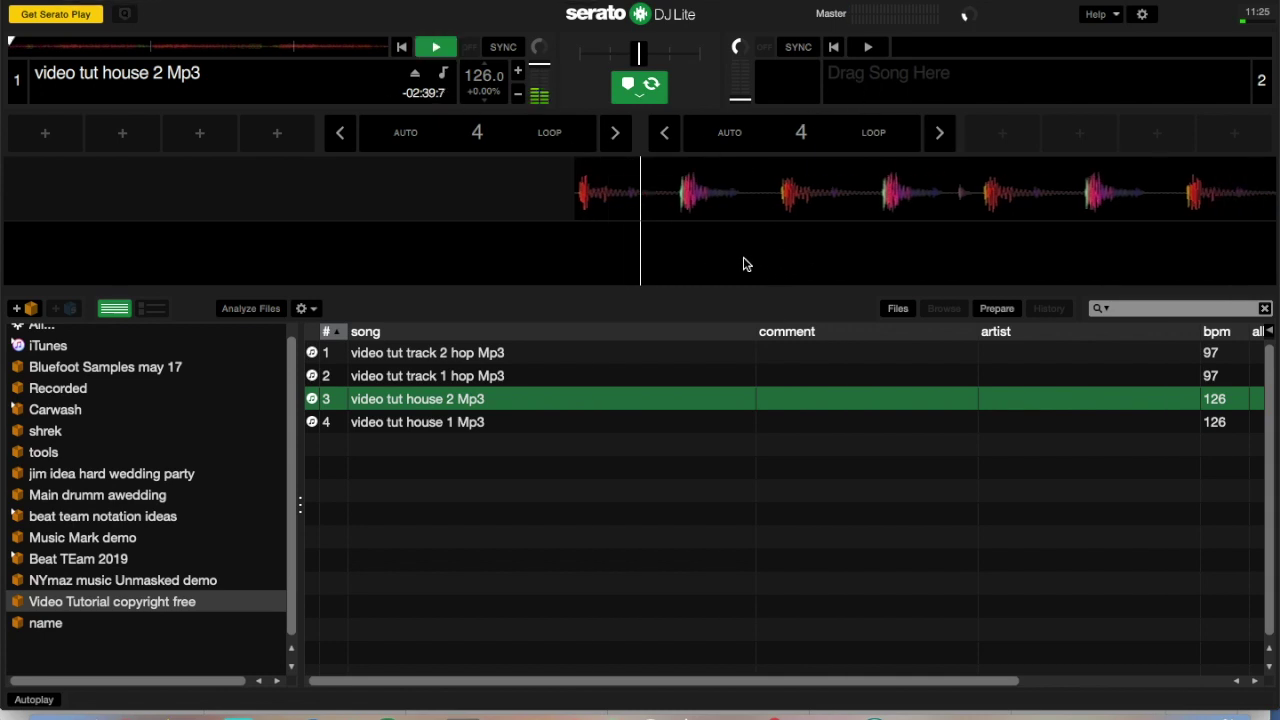
key("space")
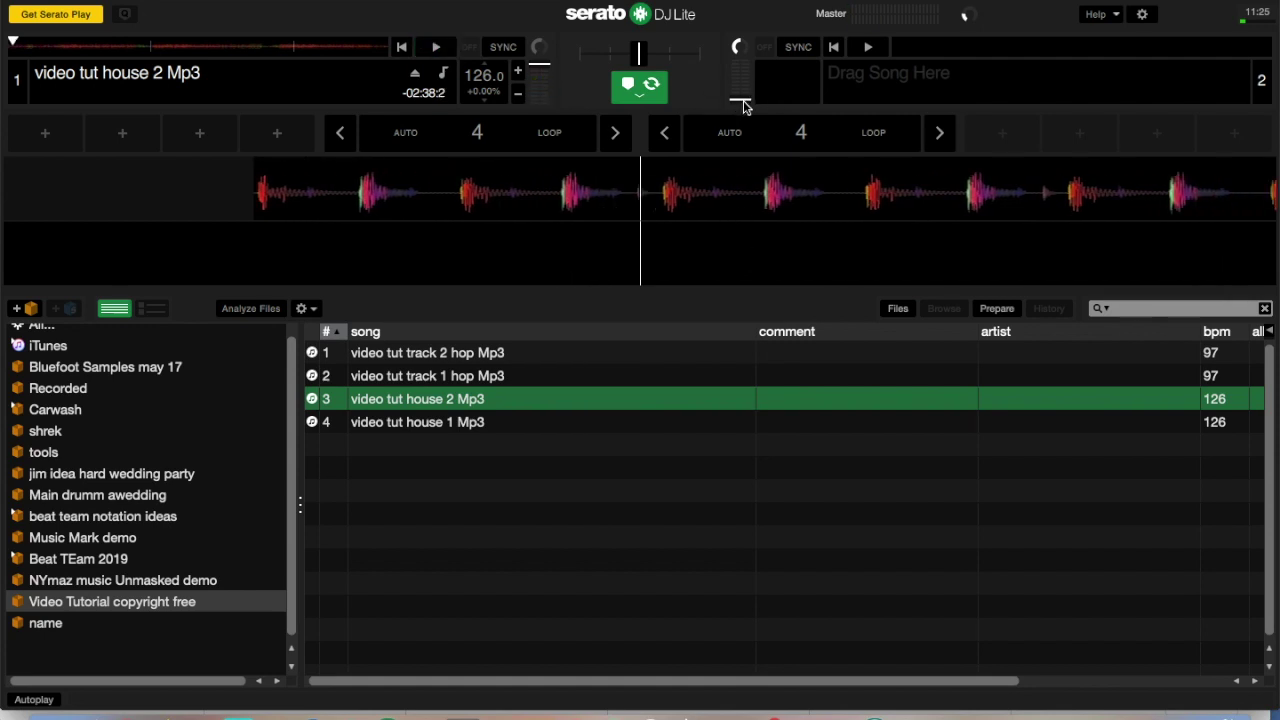
left_click_drag(743, 100, 741, 63)
left_click_drag(553, 68, 552, 60)
mouse_move(648, 56)
left_mouse_down()
mouse_move(594, 56)
mouse_move(684, 56)
mouse_move(650, 58)
left_mouse_up()
mouse_move(494, 84)
left_mouse_down()
mouse_move(490, 126)
mouse_move(490, 80)
mouse_move(490, 93)
left_mouse_up()
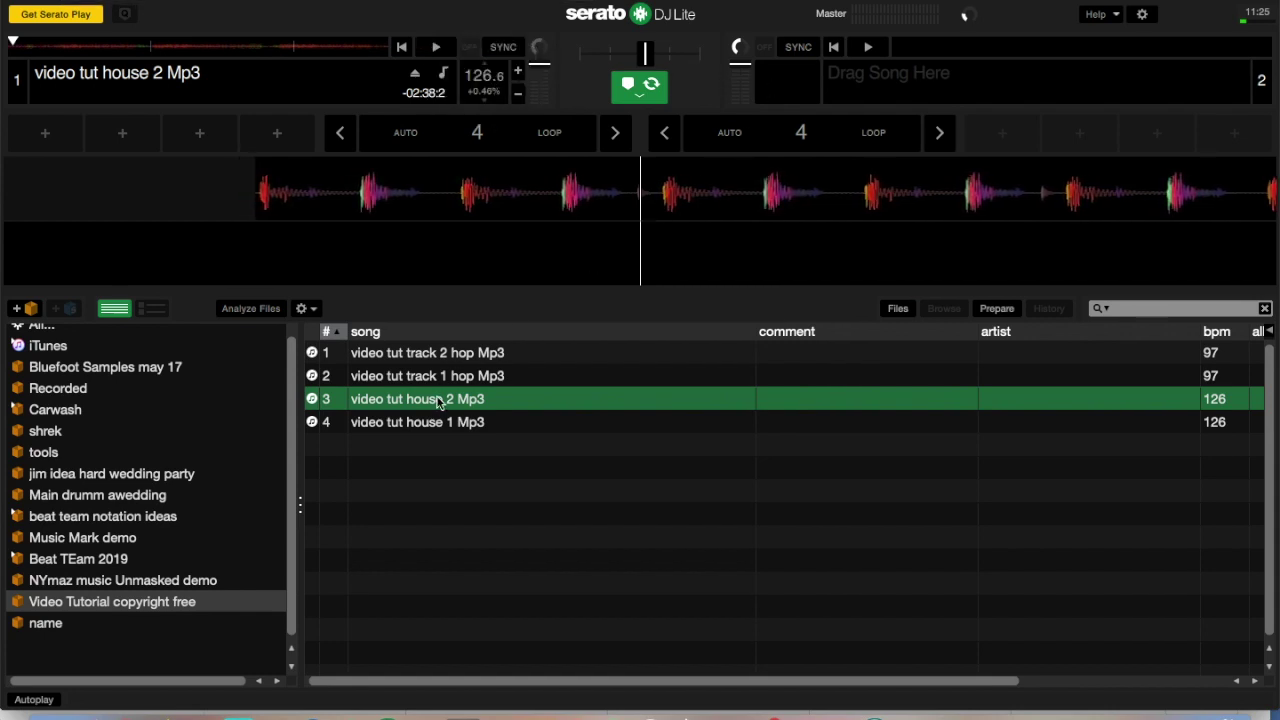
left_click_drag(422, 422, 876, 70)
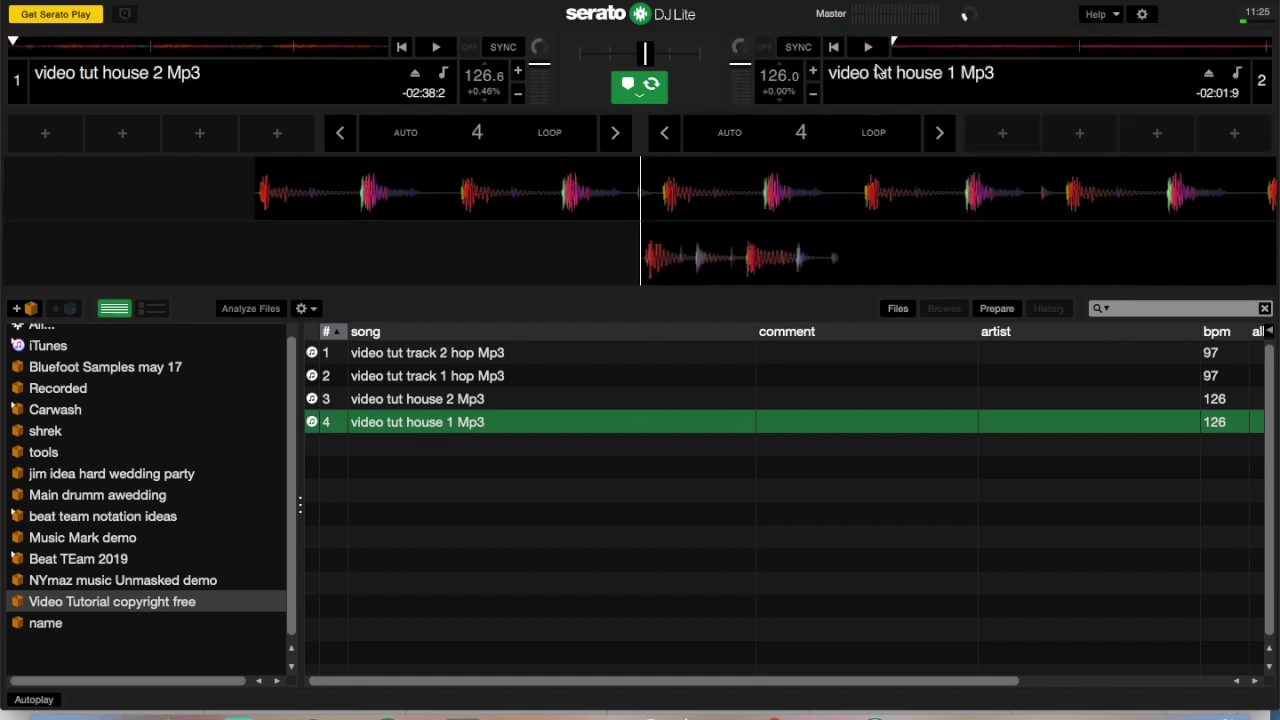
Step: Nudge deck 2 to about 126.1 BPM, play deck 1's house 2, then return it to the start
left_click_drag(778, 88, 786, 100)
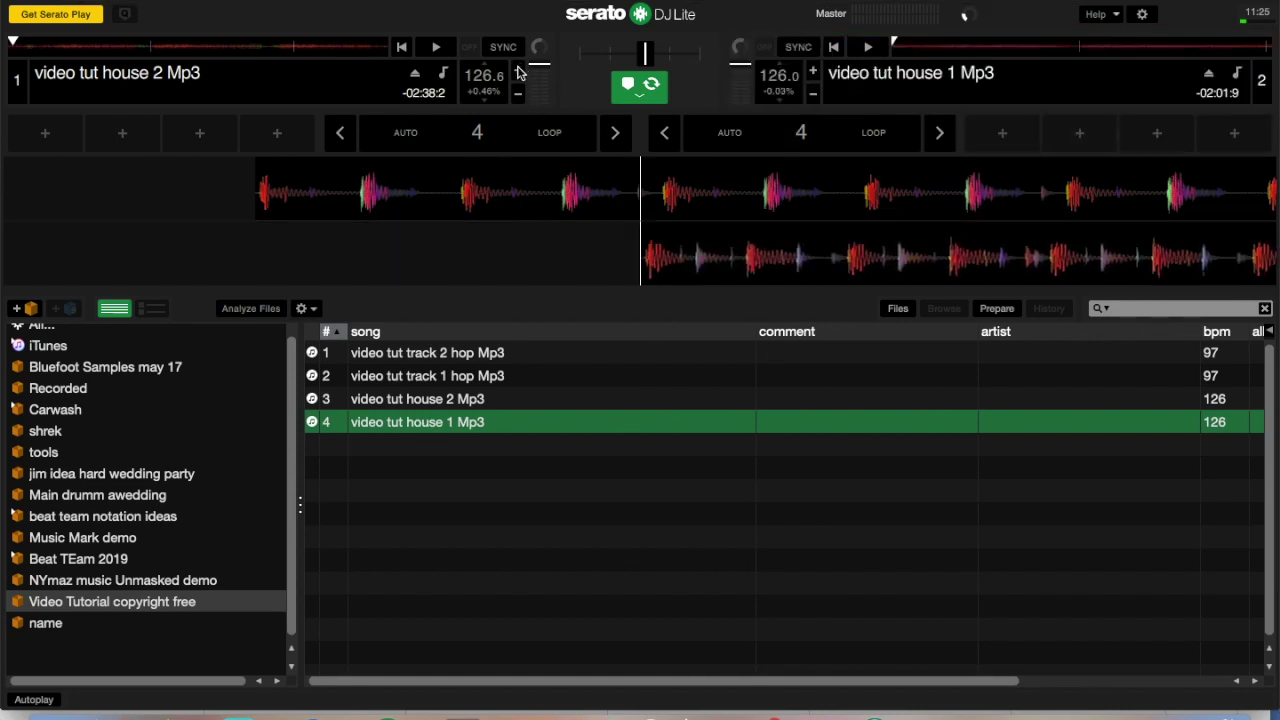
left_click(443, 47)
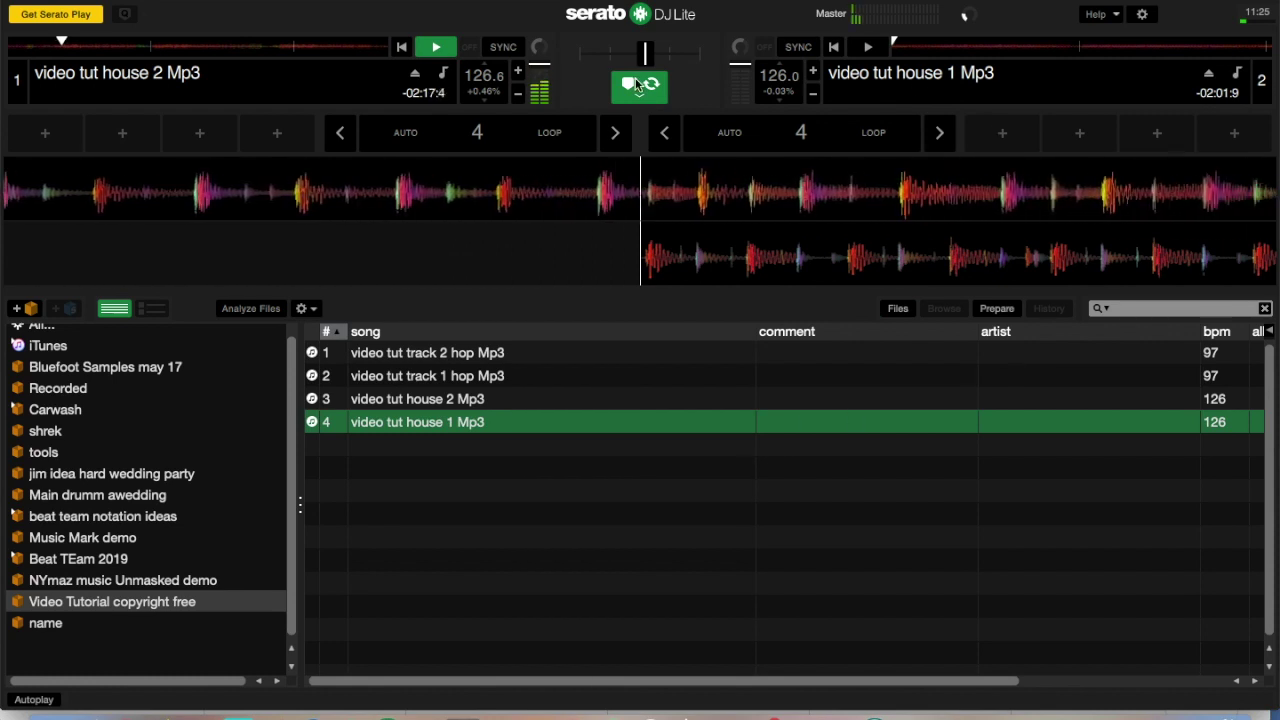
left_click(400, 49)
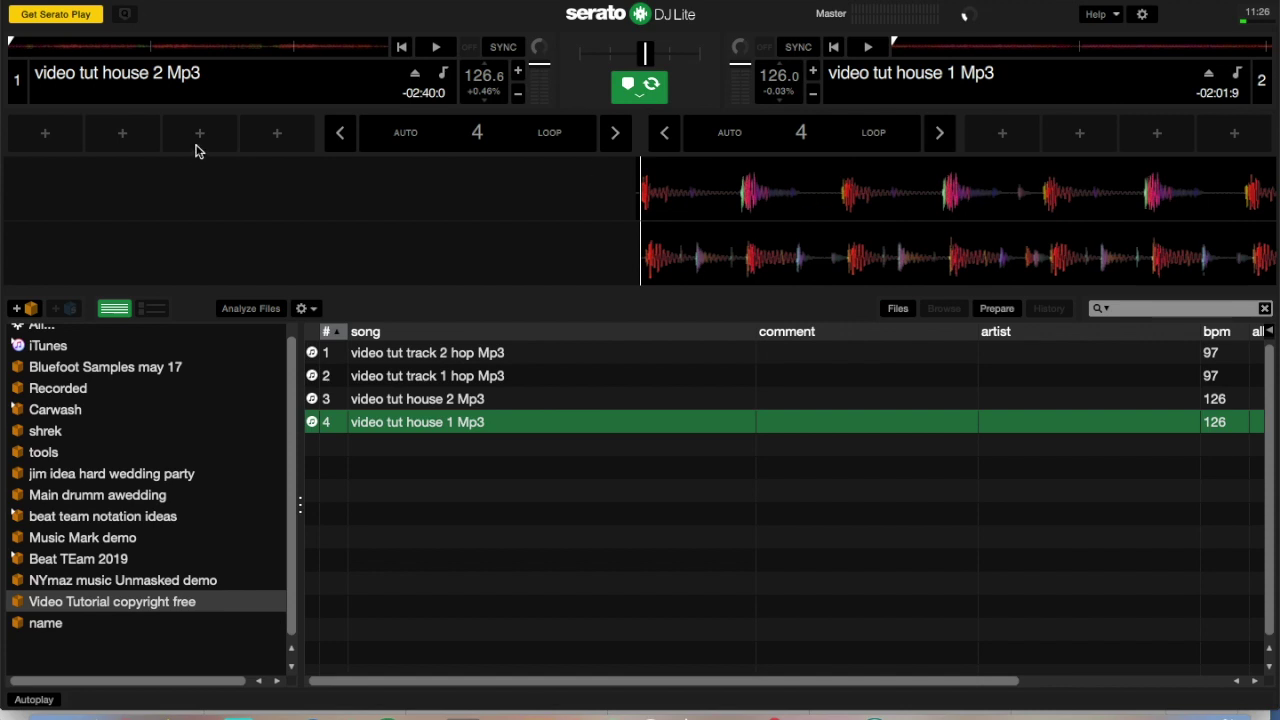
Step: Set a red hot cue 1 at deck 1's track start and test it with key 1
left_click(46, 134)
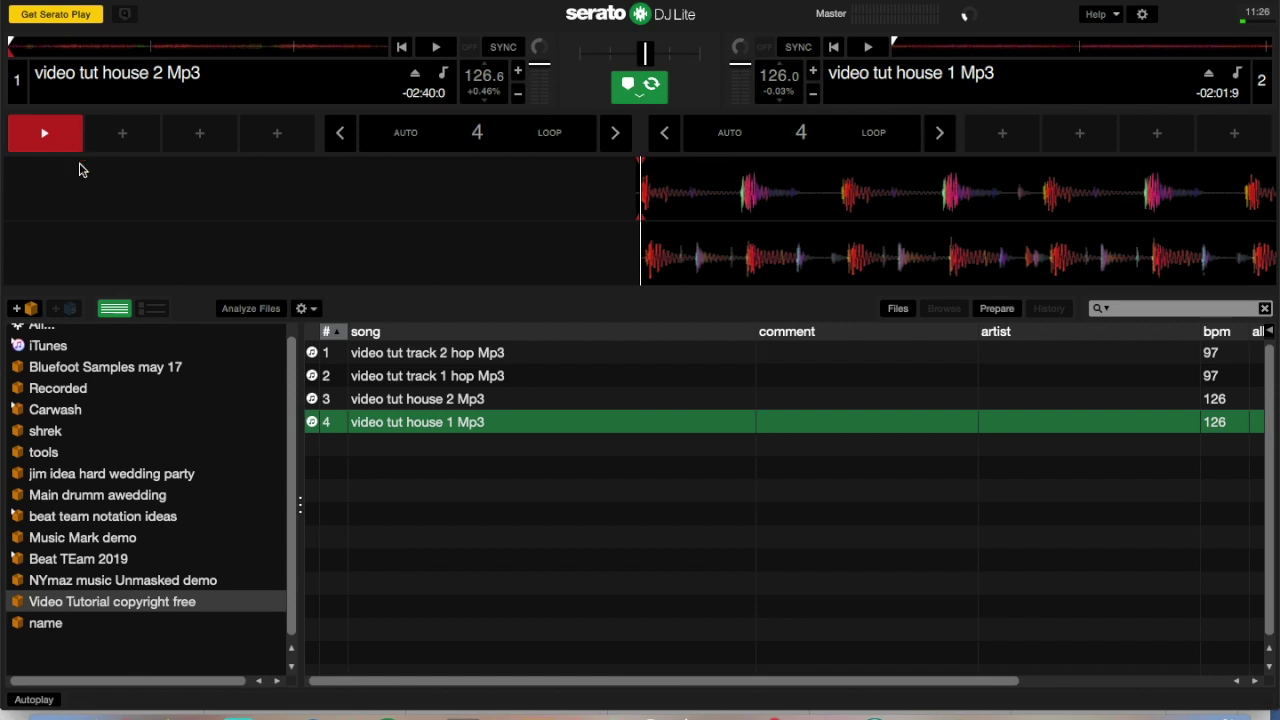
key("1")
key("1")
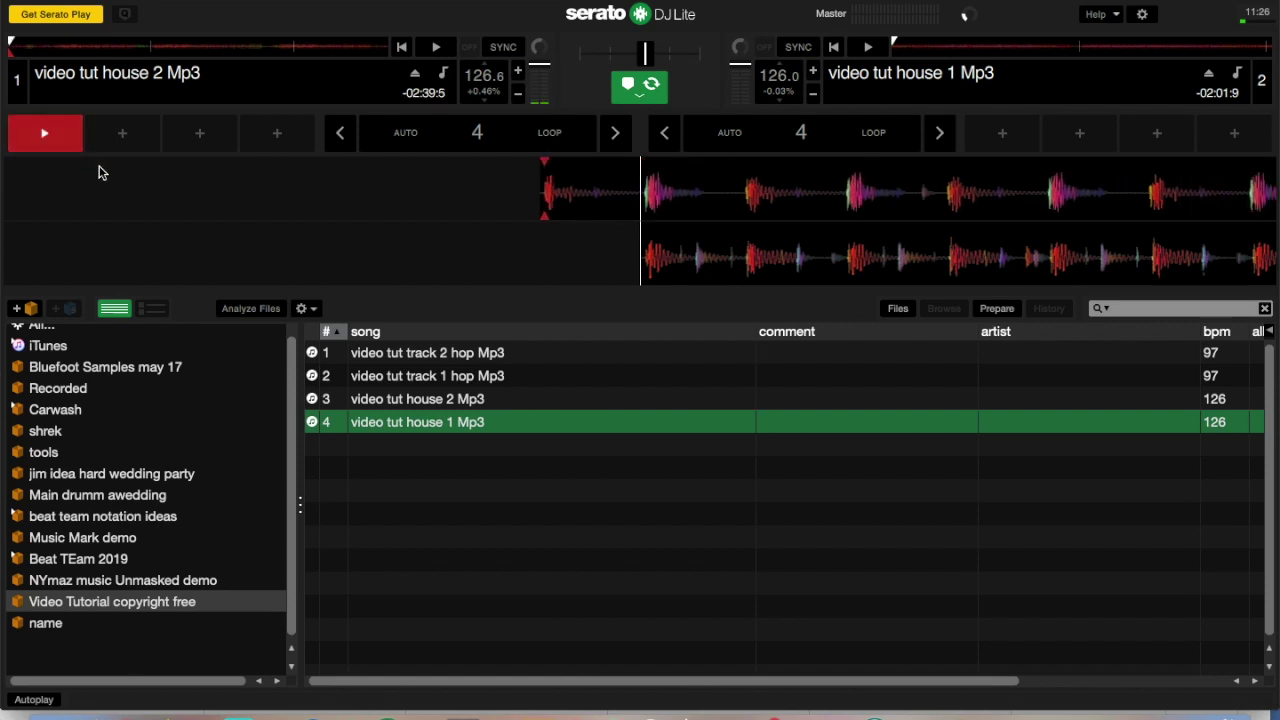
key("1")
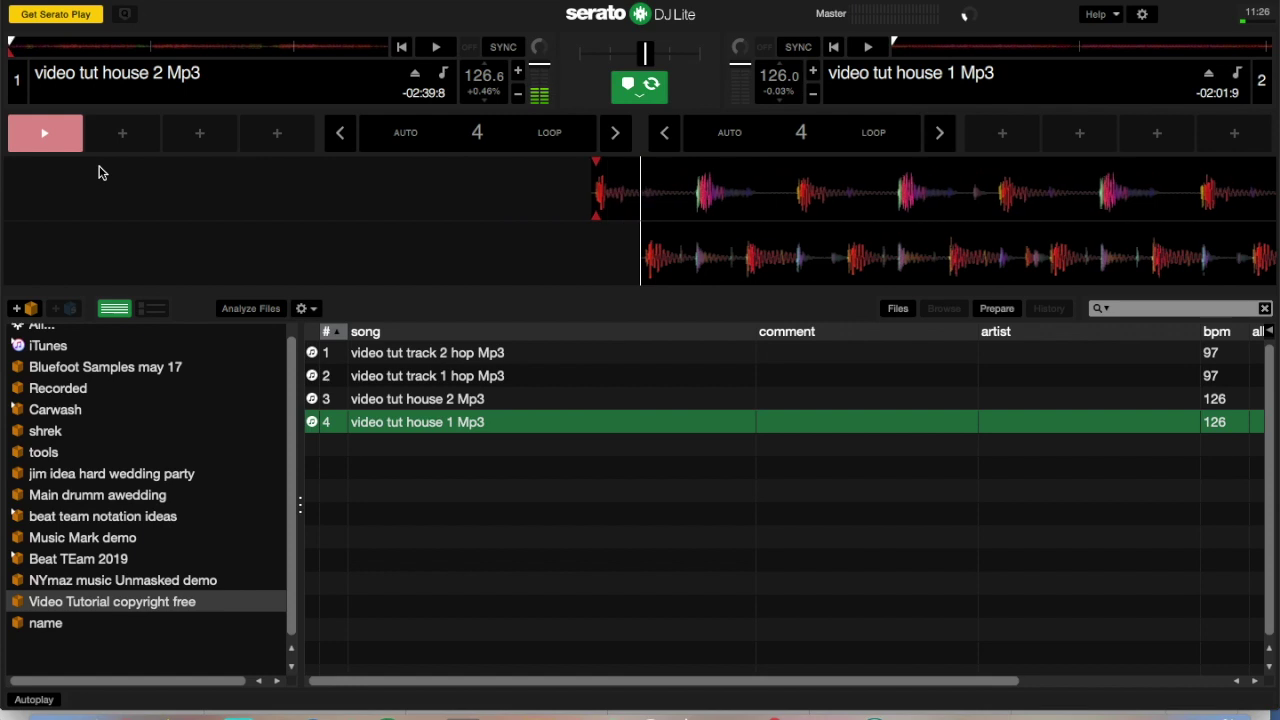
key("space")
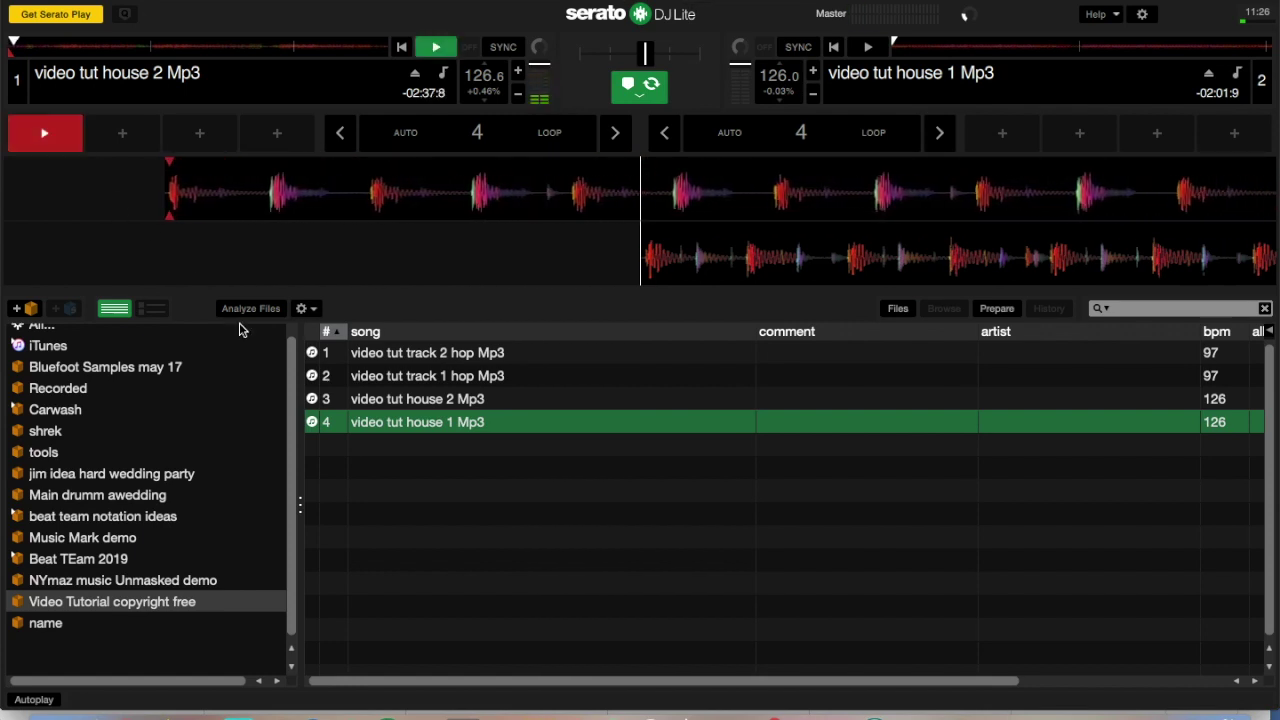
key("1")
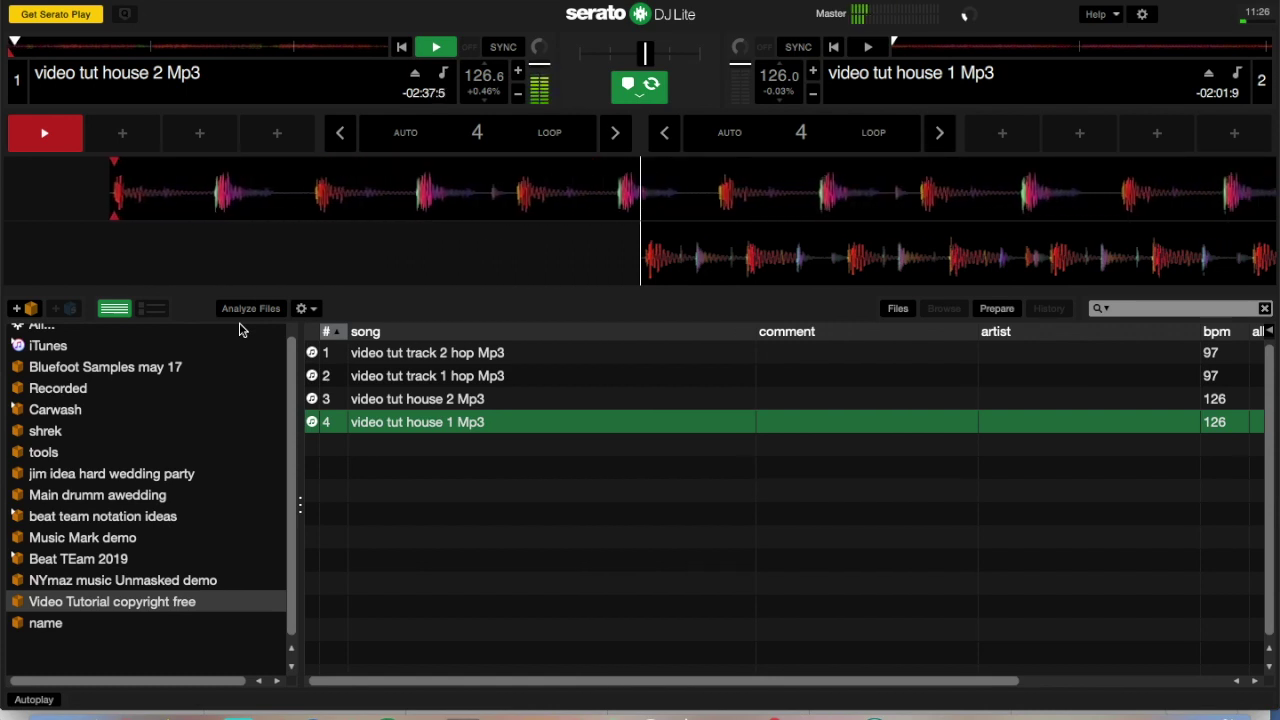
key("space")
Step: Move deck 1 further into the track and set an orange hot cue 2 there
left_click(138, 46)
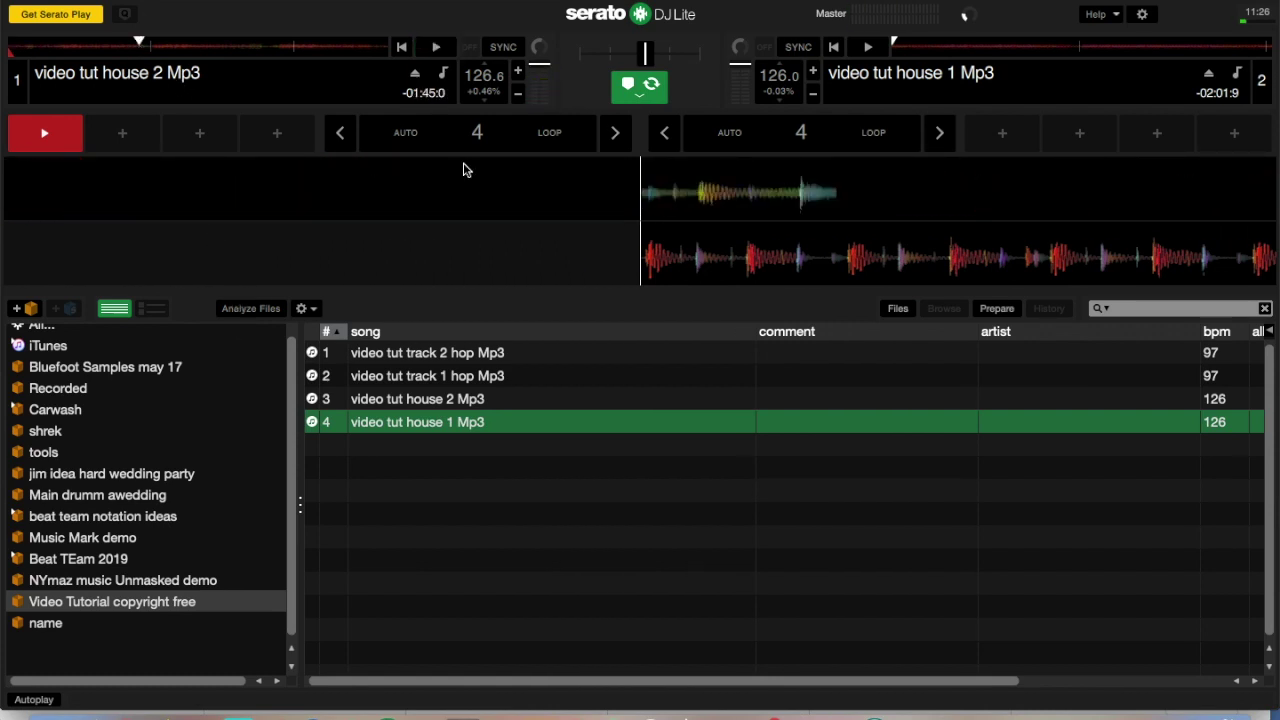
key("space")
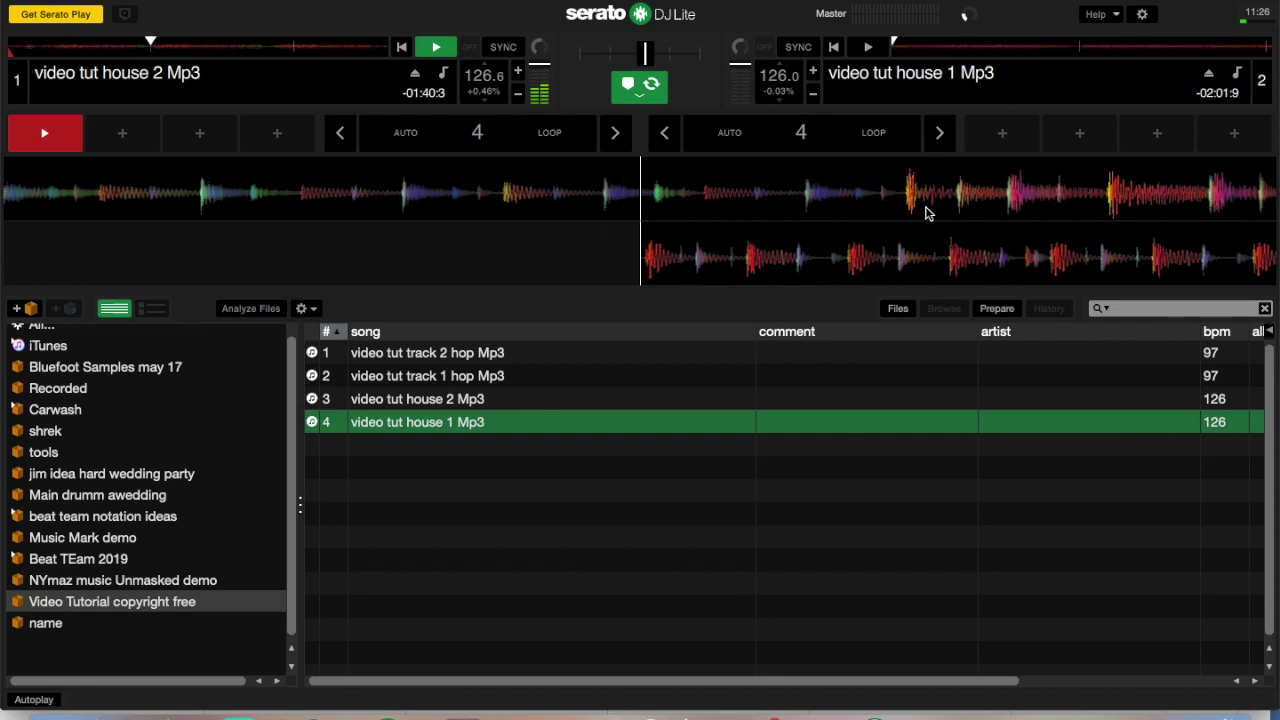
left_click_drag(831, 200, 888, 192)
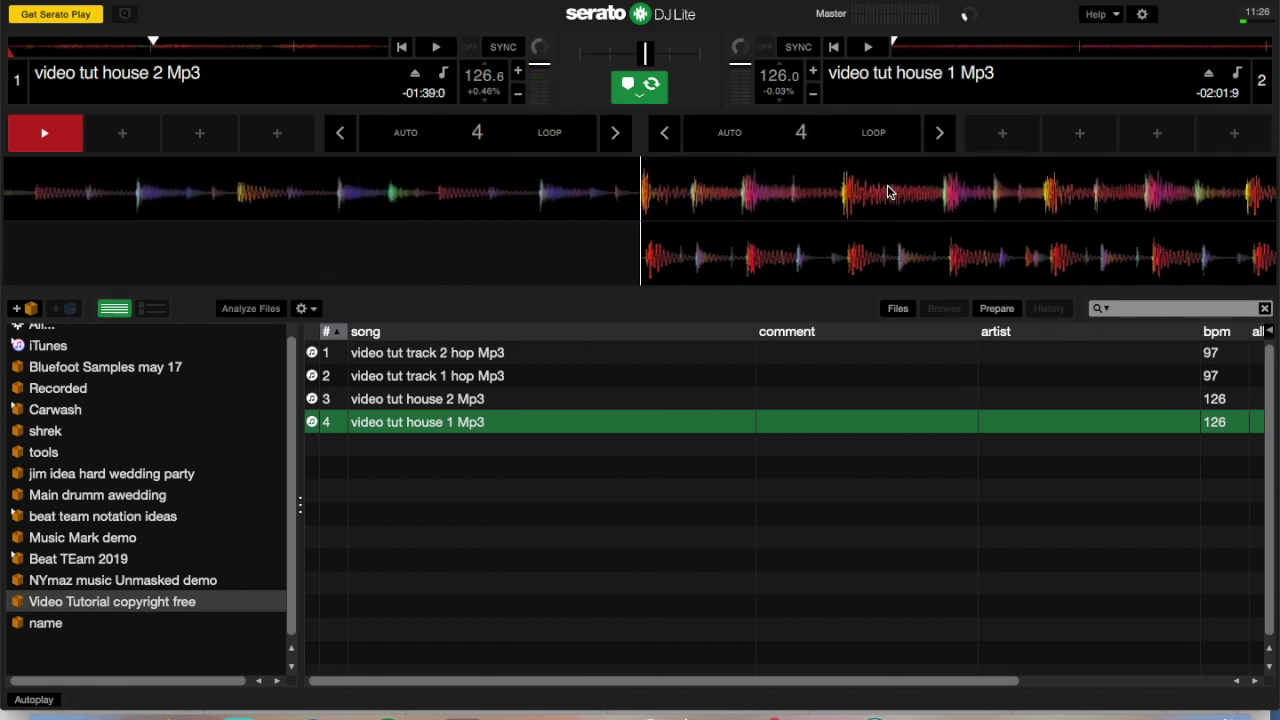
left_click(139, 149)
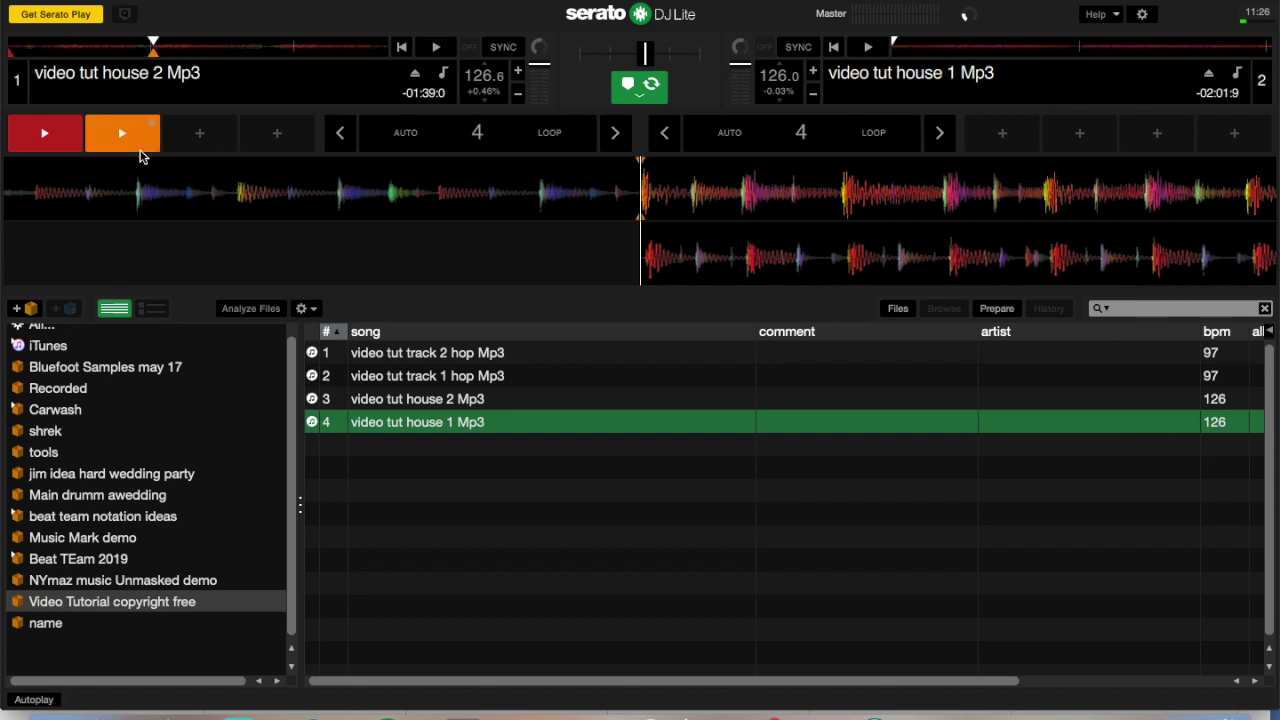
left_click(132, 141)
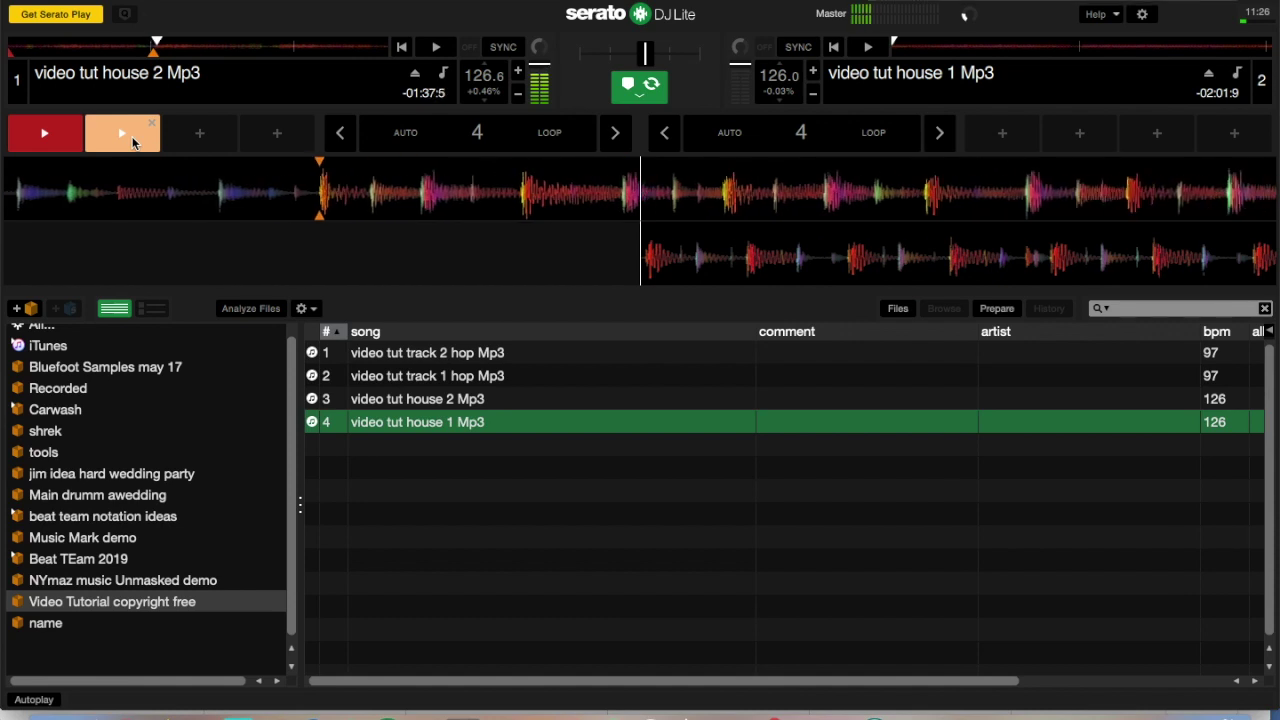
Step: Audition hot cues 2 and 1, then jump deck 1 past the second cue
key("2")
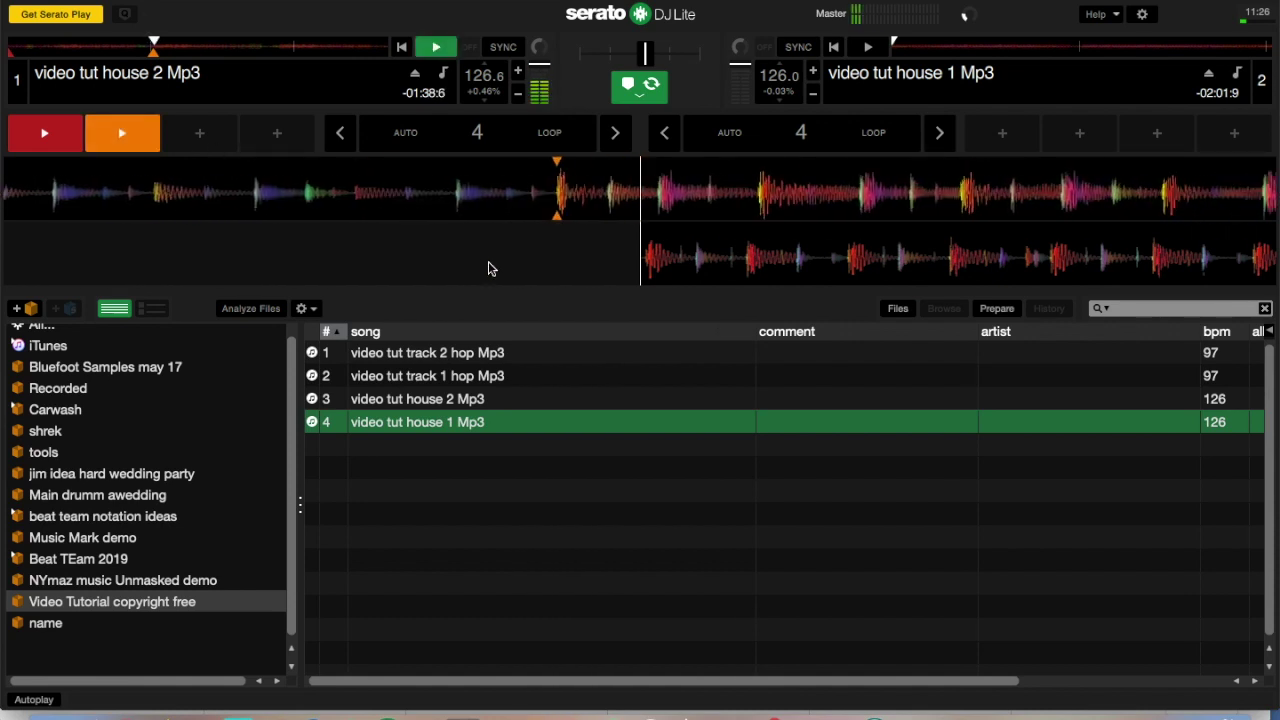
key("1")
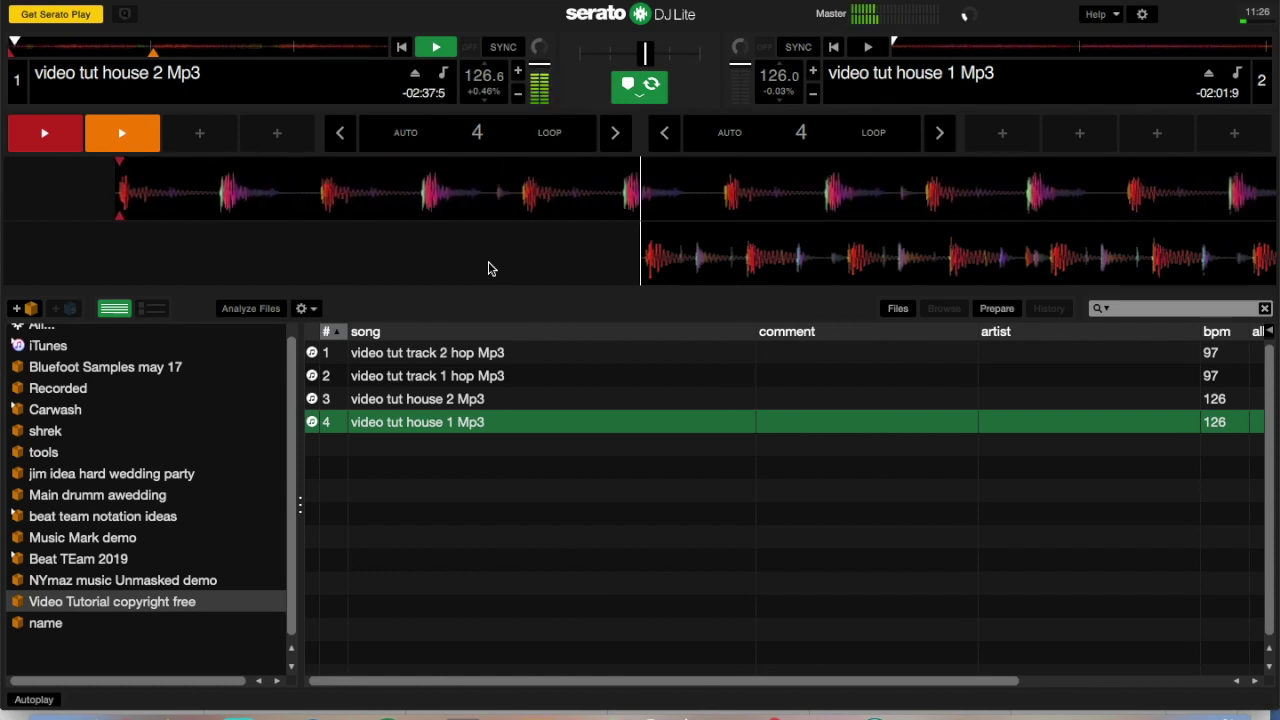
left_click(153, 55)
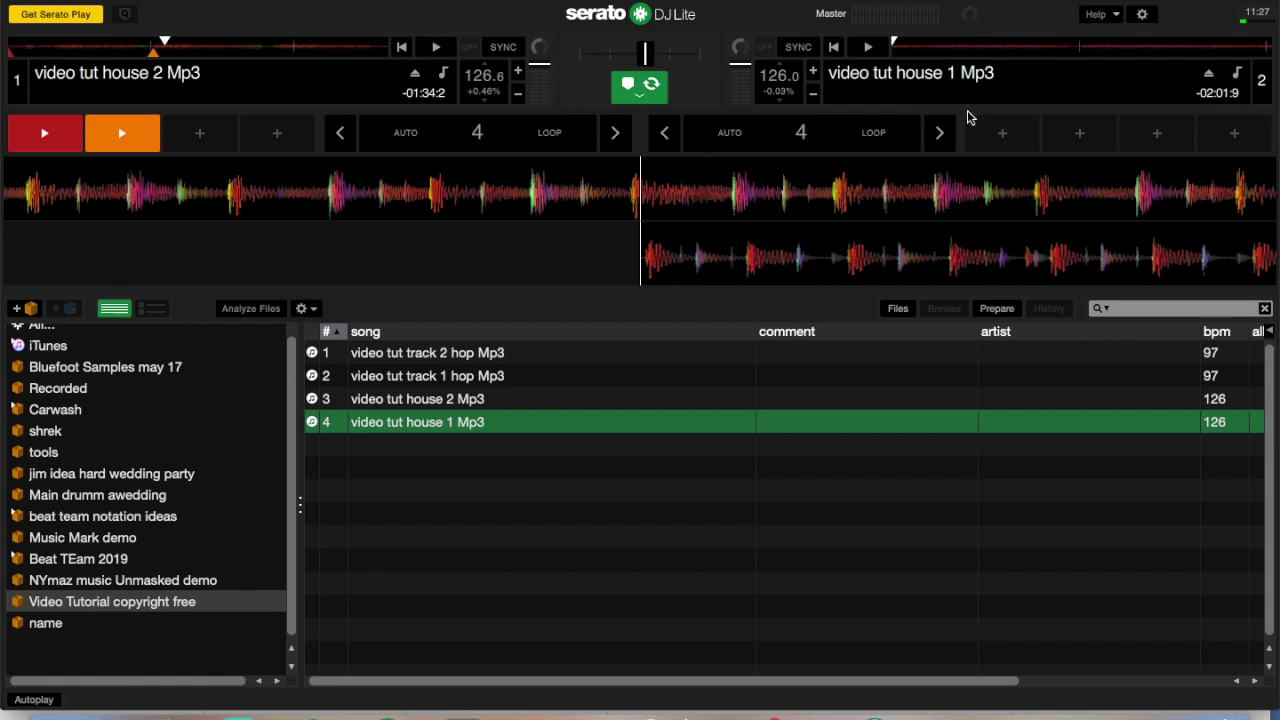
Step: Play deck 1 briefly and stop it with 1:29.0 remaining
left_click(435, 50)
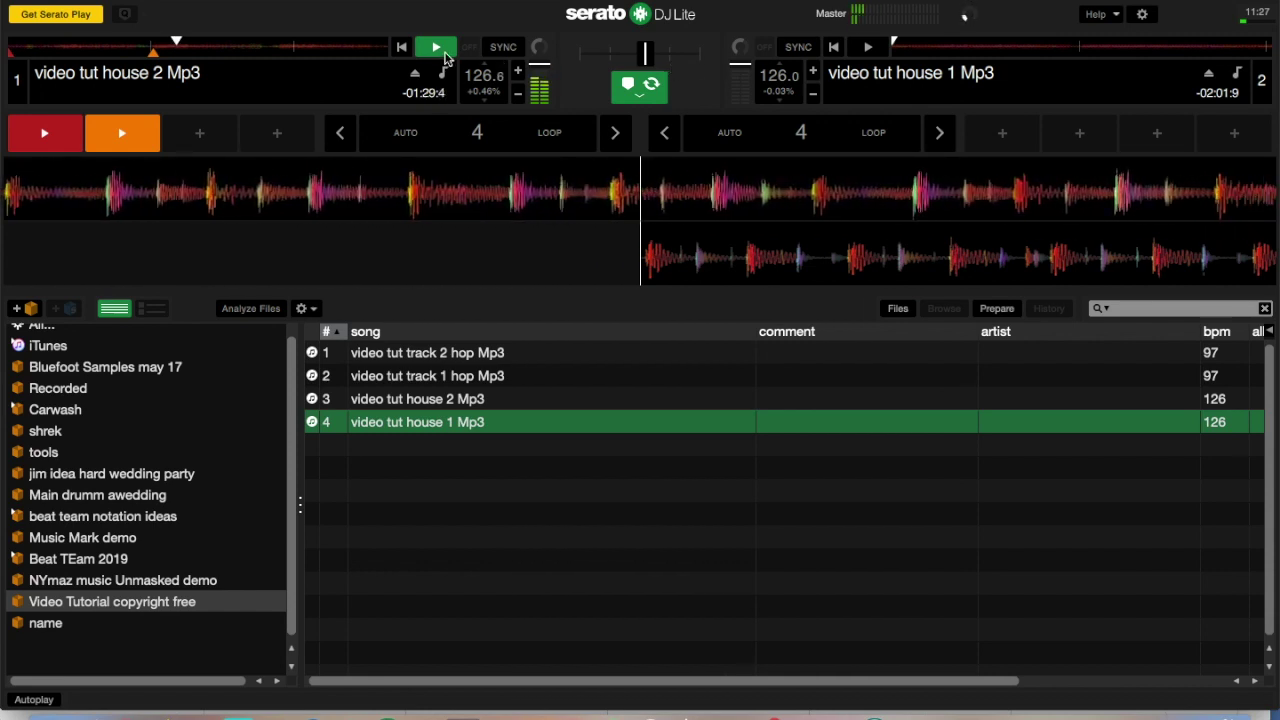
left_click(444, 50)
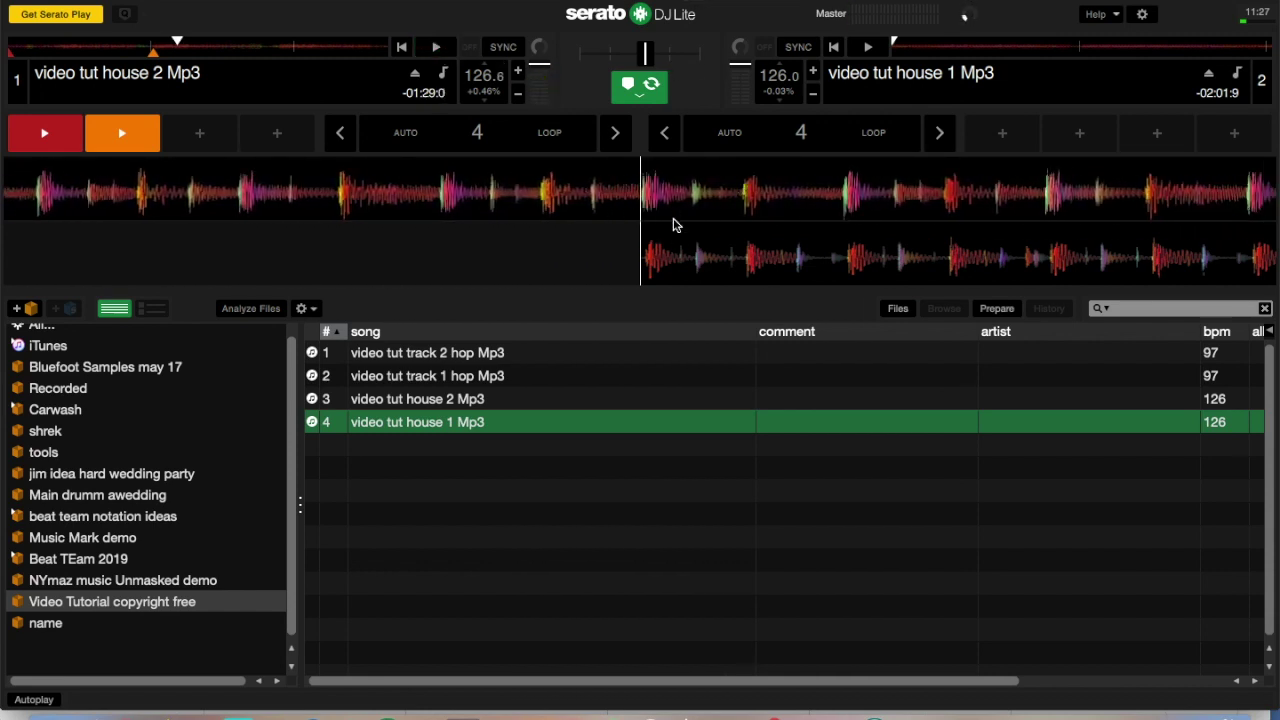